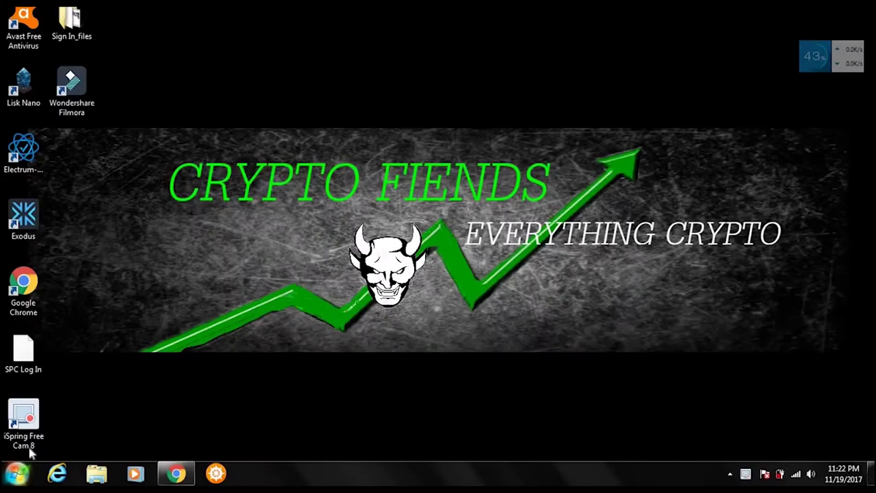
Restore the Chrome window showing the filled-in Binance login page.
click(171, 479)
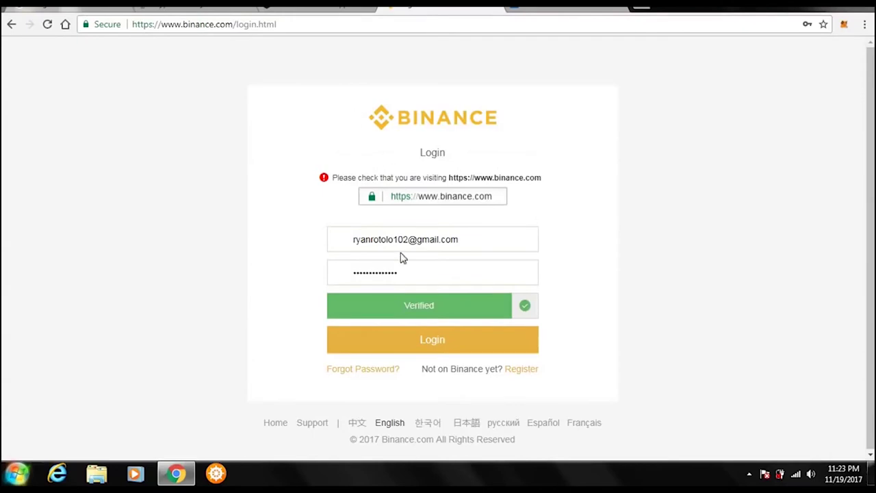
Log in and submit the six-digit Google Auth code to pass two-factor verification.
click(430, 344)
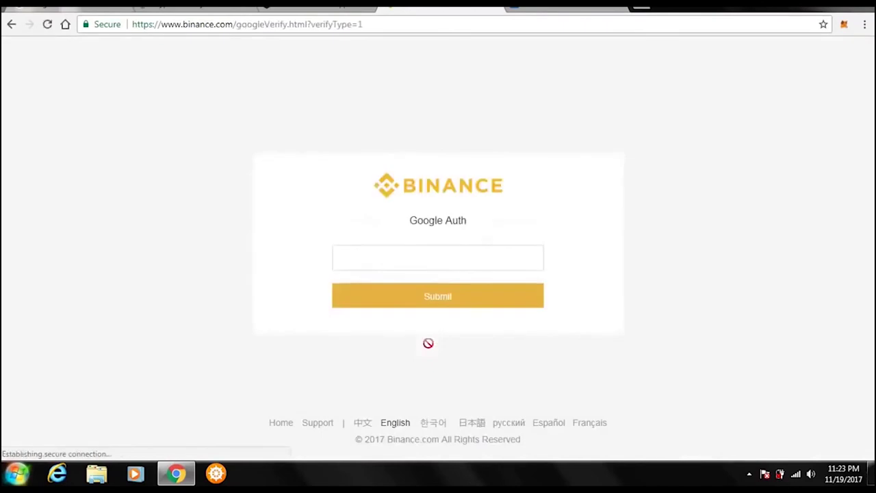
click(434, 259)
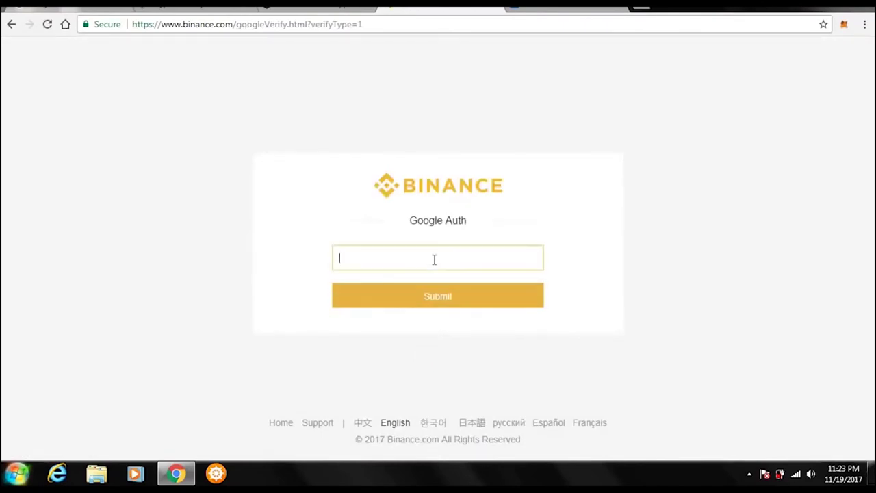
click(432, 297)
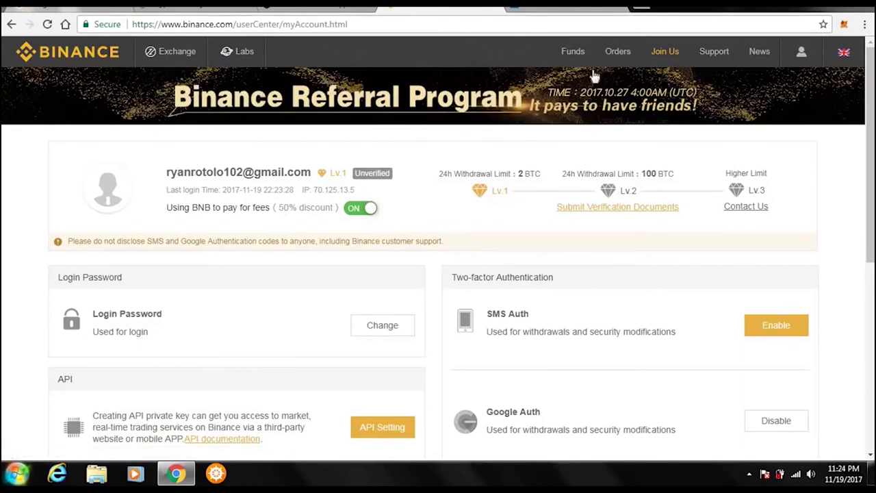
Scroll the account page and bring up the Exchange menu to reach SUB/BTC trading.
scroll(439, 274, down, 4)
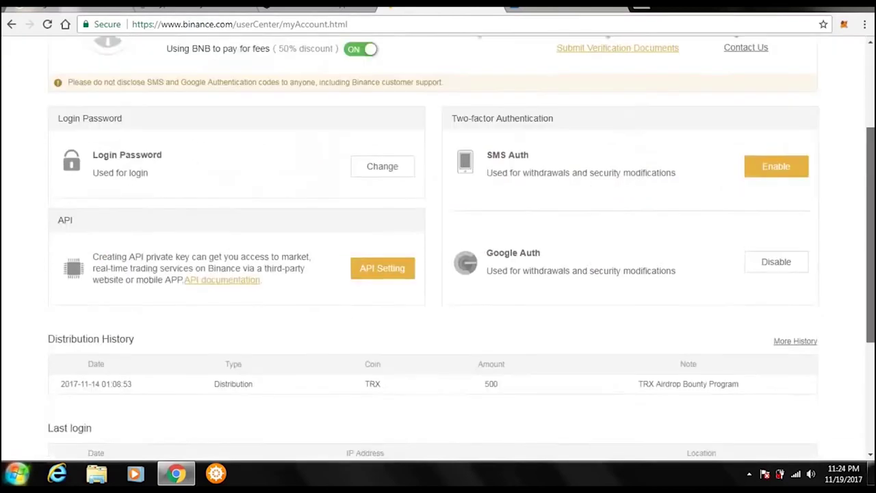
scroll(438, 273, up, 4)
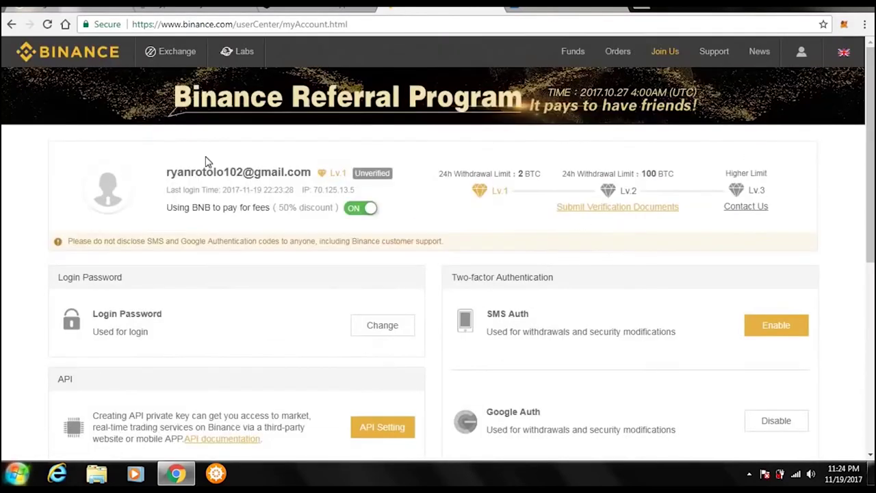
mouse_move(164, 66)
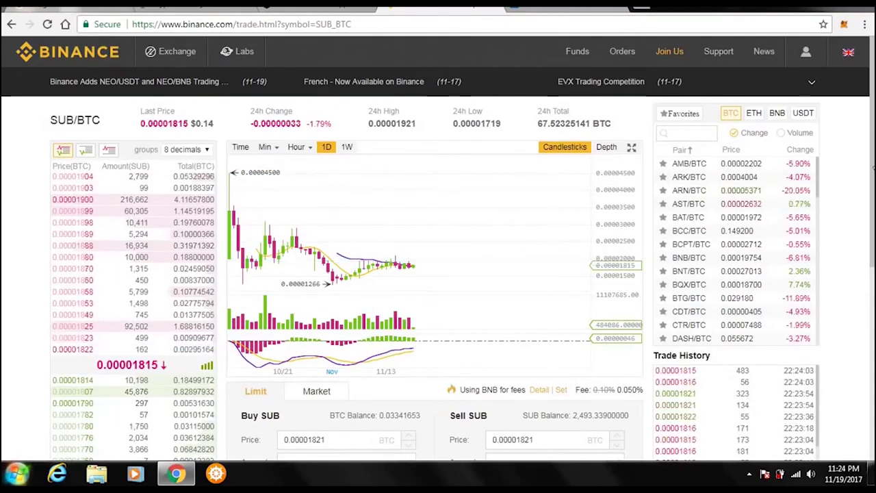
Scroll down to reveal the Buy SUB and Sell SUB forms and Open Orders.
scroll(746, 260, down, 2)
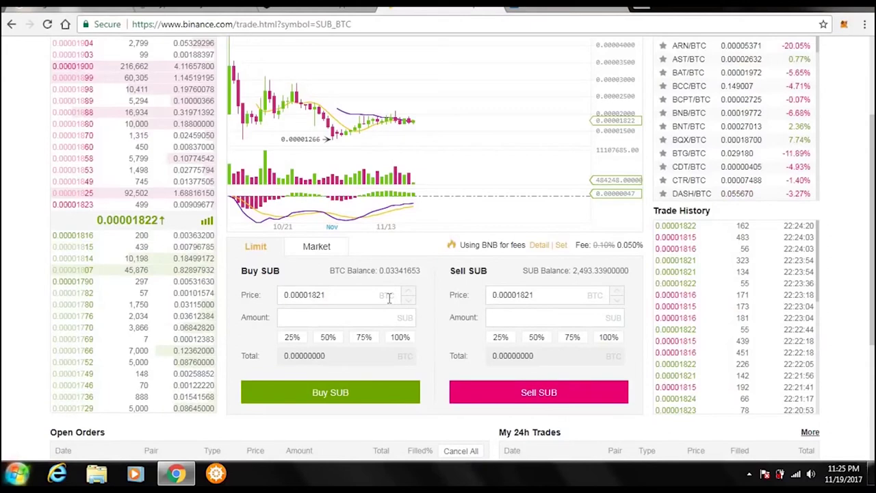
Try the 50% and 100% shortcuts, then settle on 25%: 458 SUB for 0.00834018 BTC.
click(317, 321)
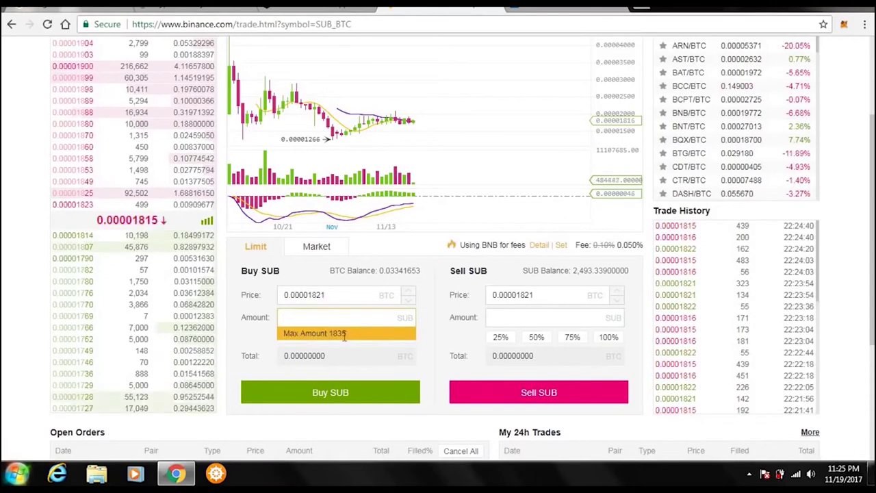
click(268, 338)
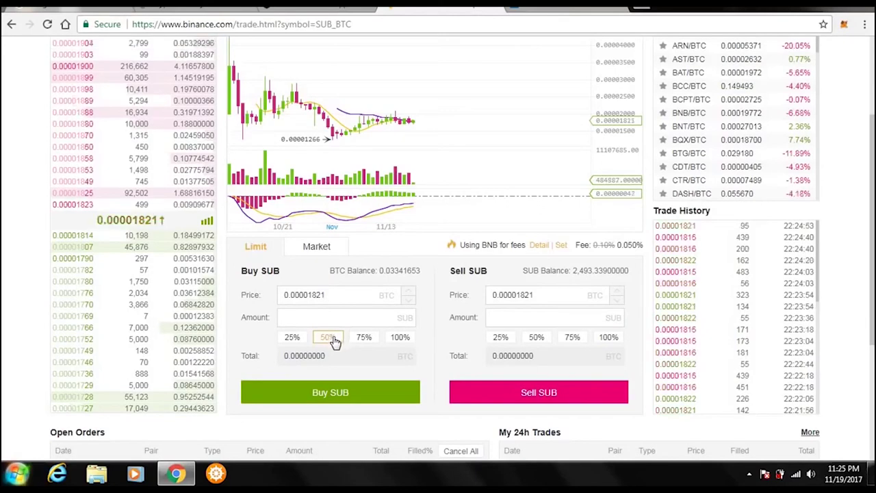
click(329, 338)
click(398, 339)
click(293, 338)
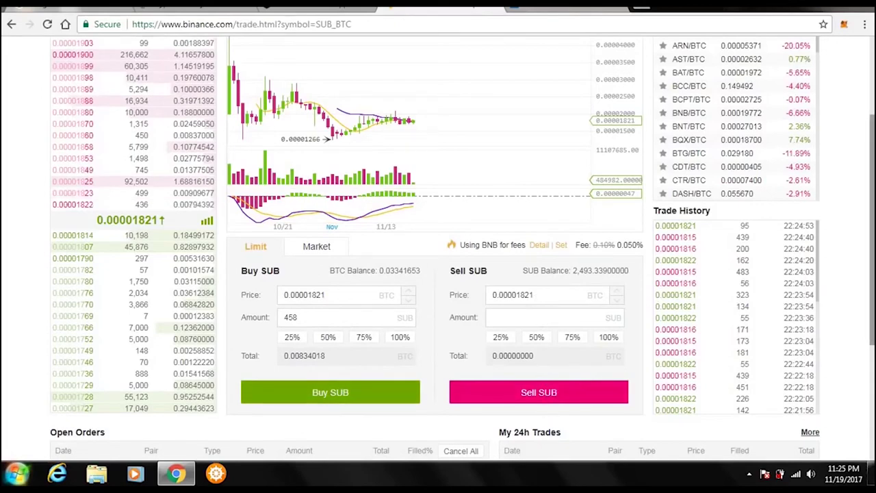
Search the trading pair list for 'neo' and open the NEO/BTC market.
scroll(794, 258, up, 2)
scroll(817, 172, up, 1)
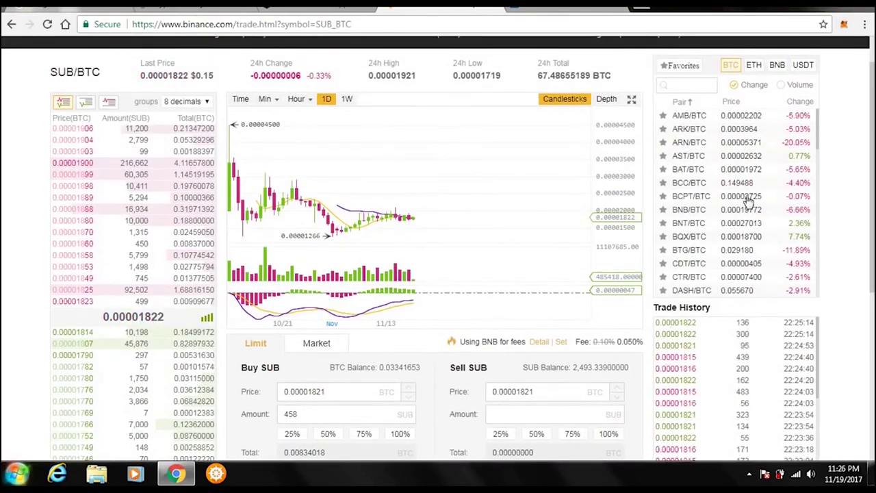
drag(820, 144, 822, 237)
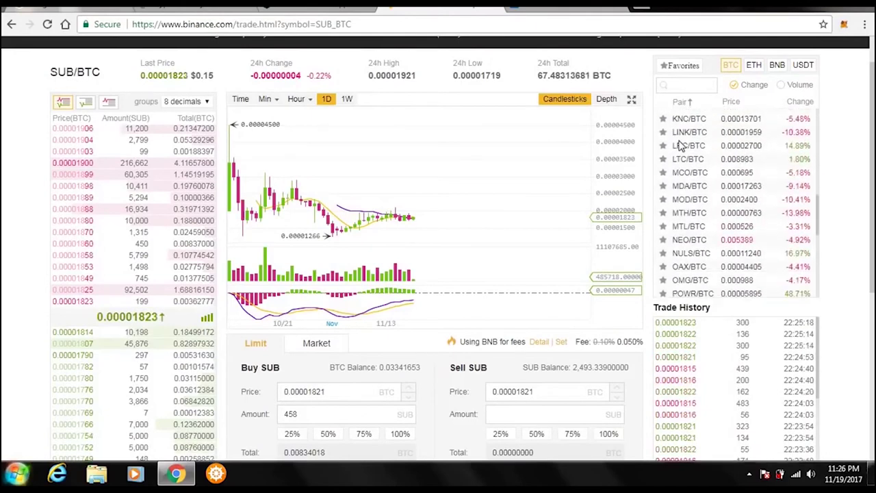
click(688, 86)
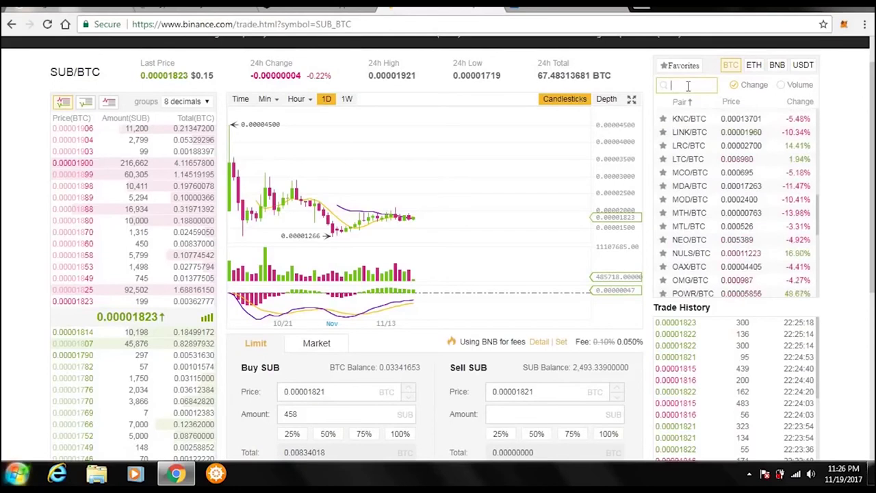
text(neo)
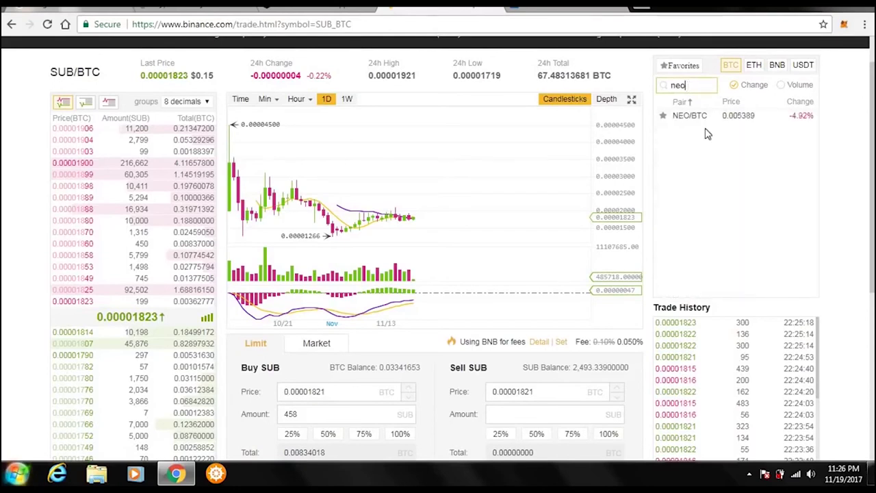
click(701, 118)
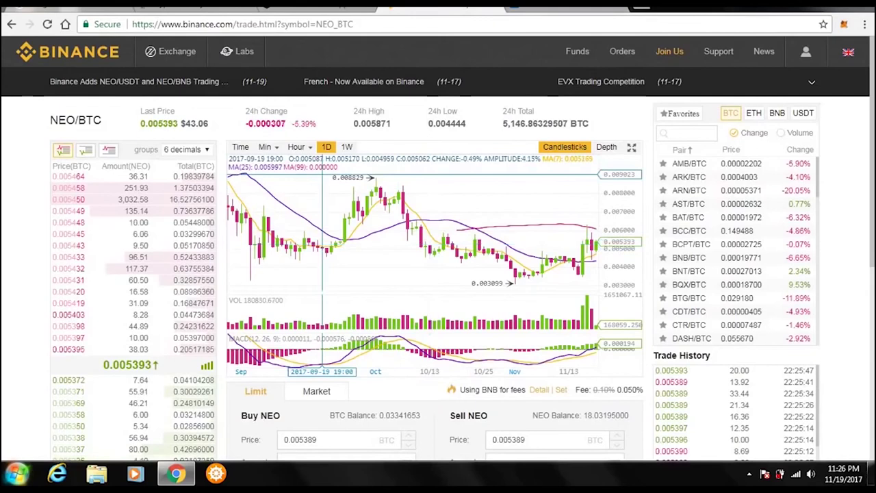
Switch NEO/BTC to the advanced trading view, then return to the Binance home page.
mouse_move(189, 57)
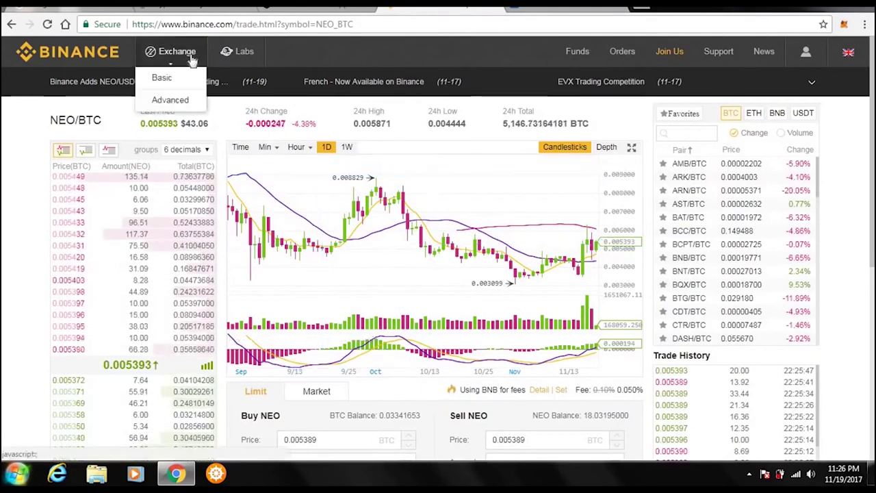
click(173, 101)
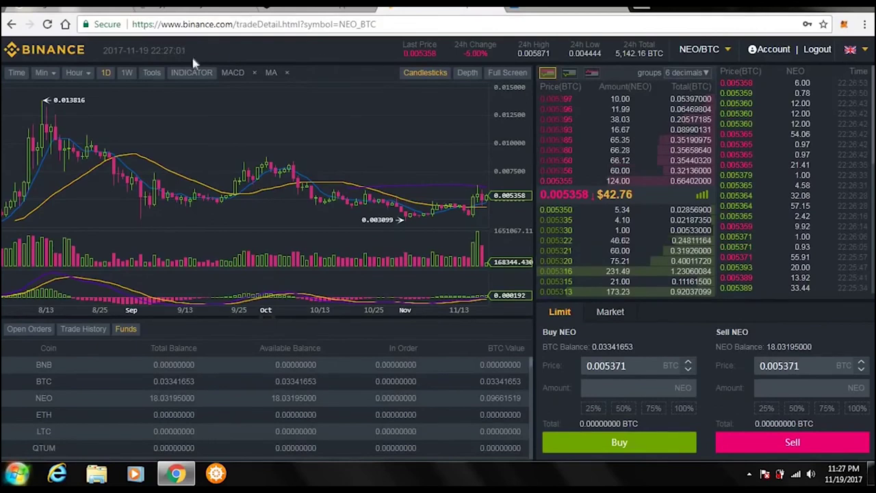
click(62, 53)
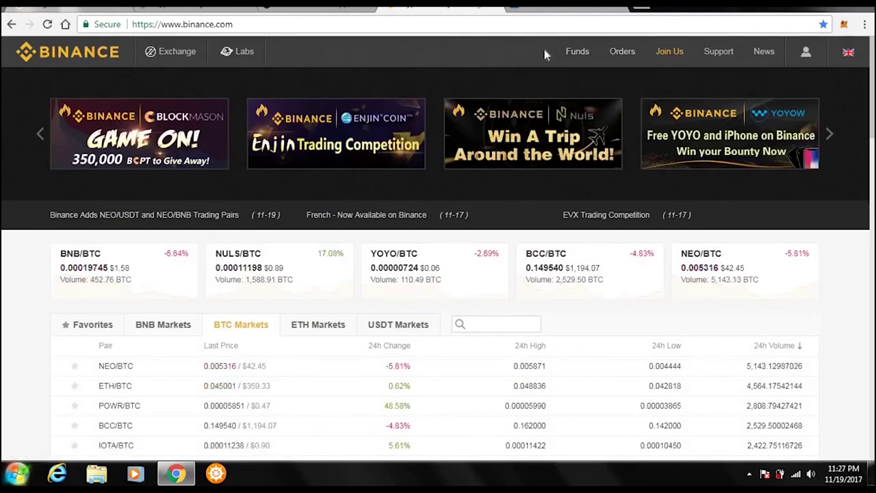
Expand the Funds menu in the home page's top navigation.
mouse_move(577, 54)
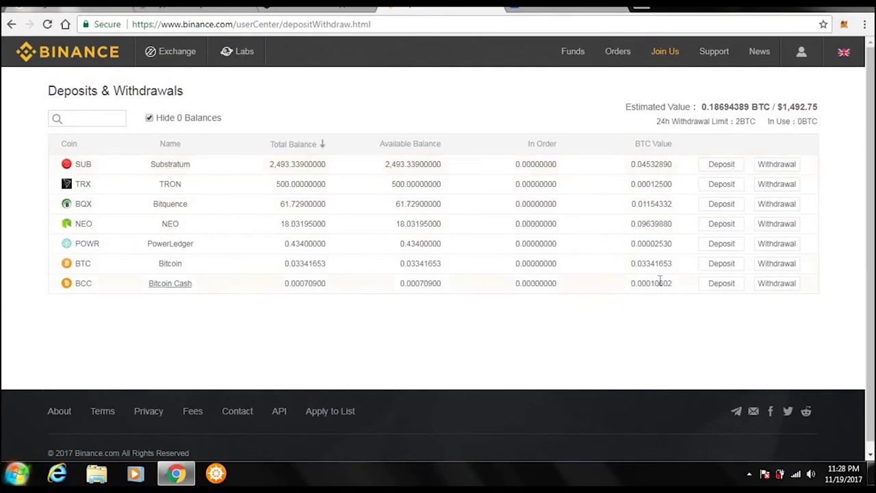
Reveal the deposit address for the BTC row and copy it with Copy Address.
click(719, 265)
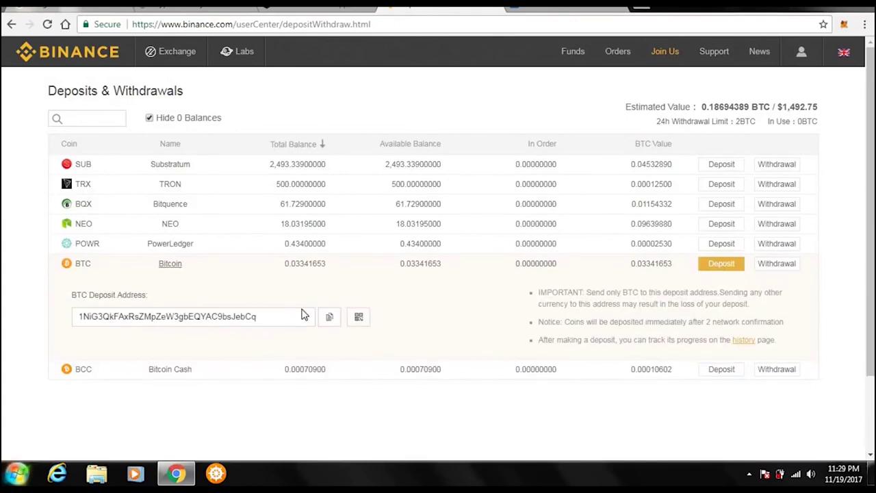
click(332, 322)
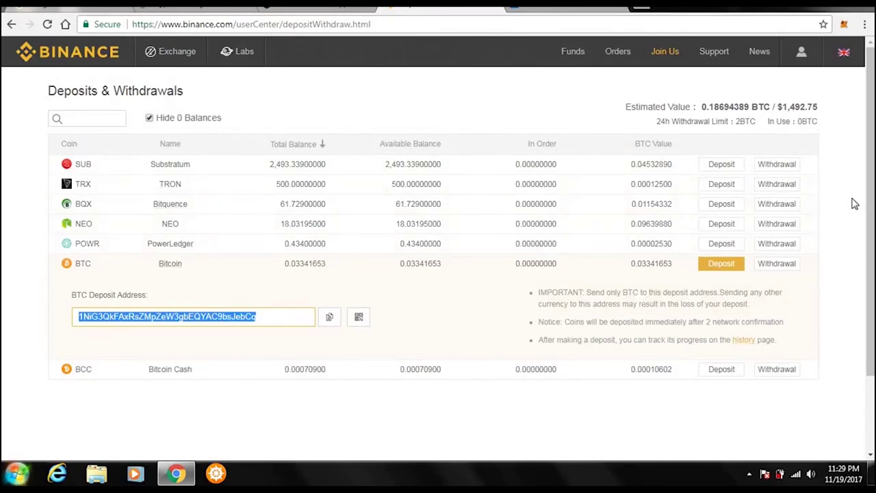
Open the BTC withdrawal form with a saved address, then go to Orders > Open Orders.
click(777, 264)
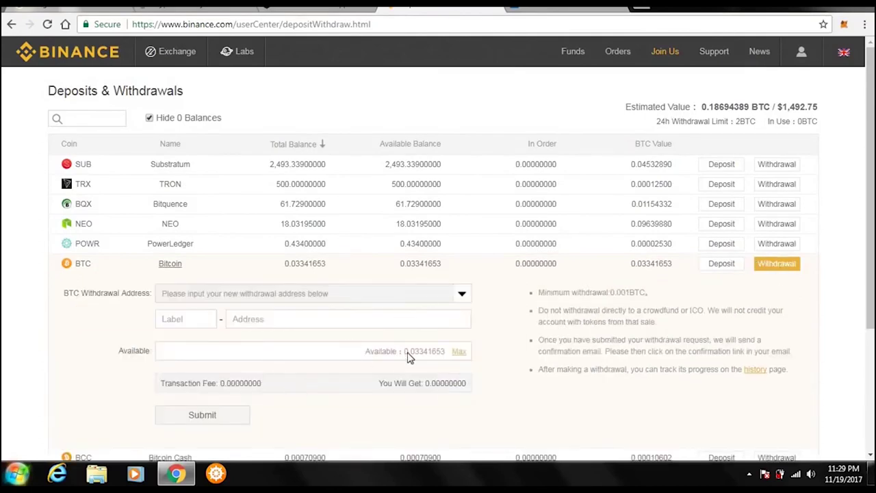
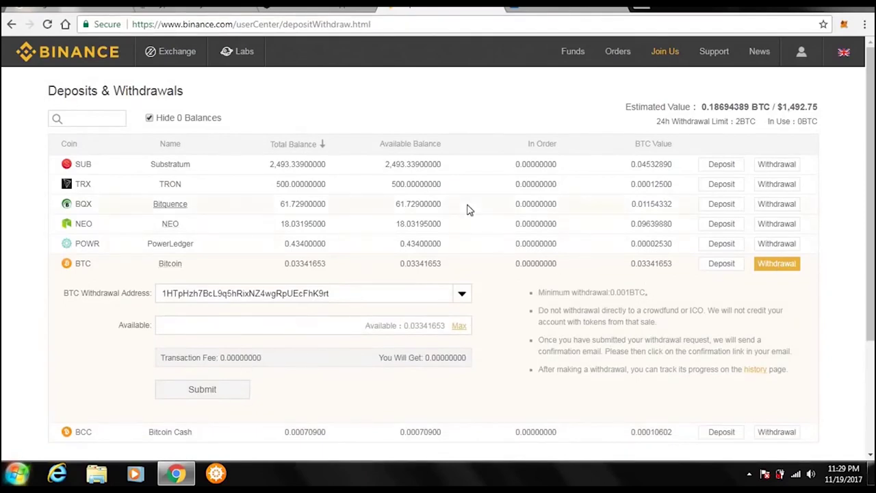
mouse_move(623, 62)
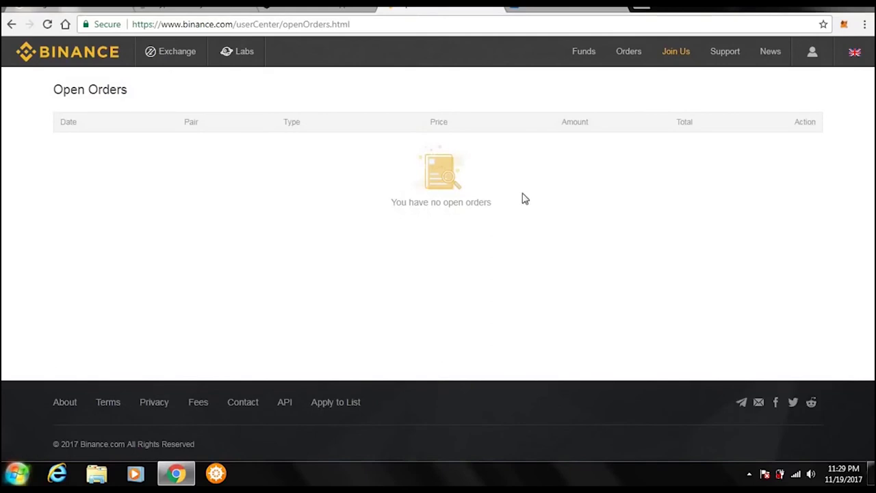
Open Binance's Order History page and export the complete order history.
mouse_move(633, 66)
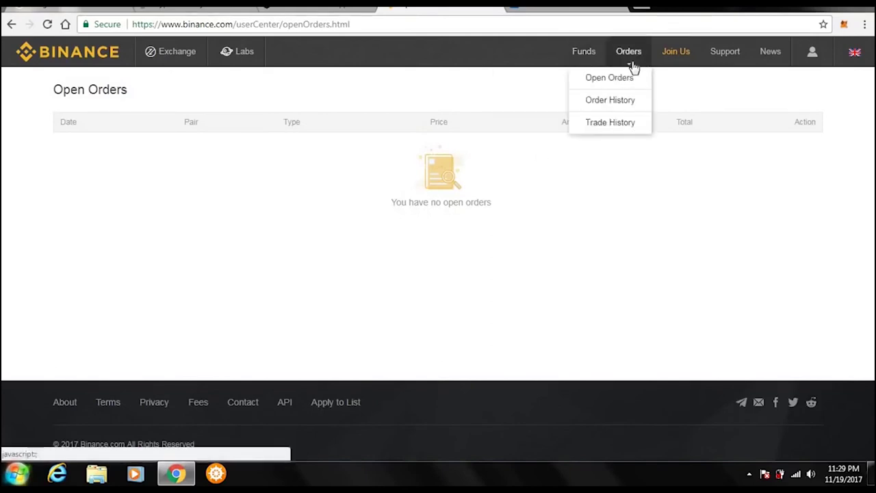
click(622, 100)
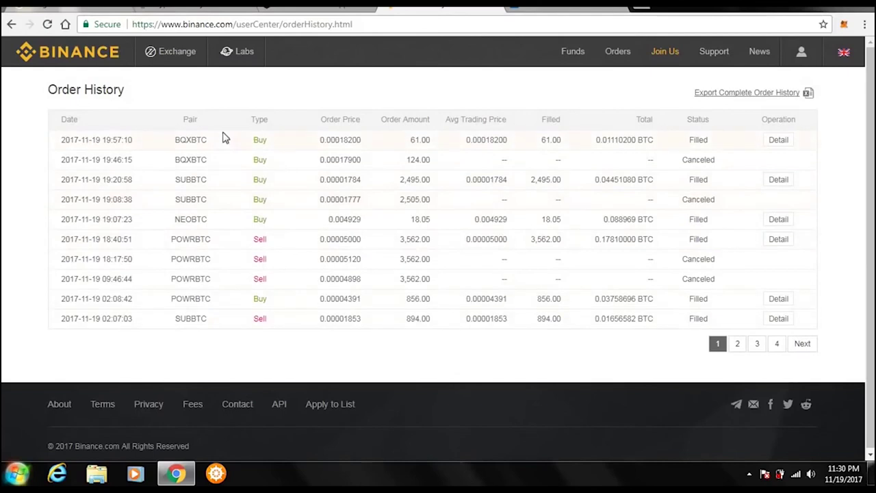
click(757, 96)
mouse_move(618, 52)
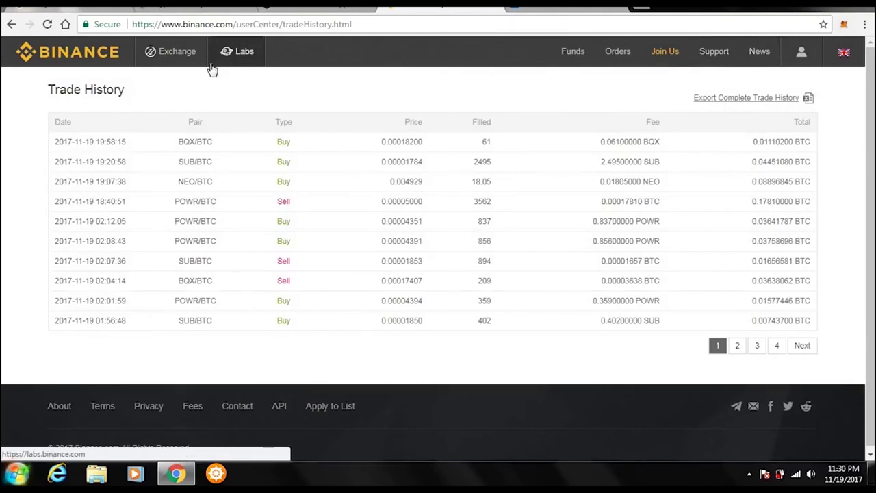
Choose Basic from the Exchange menu to load the basic trading view.
mouse_move(199, 70)
click(172, 88)
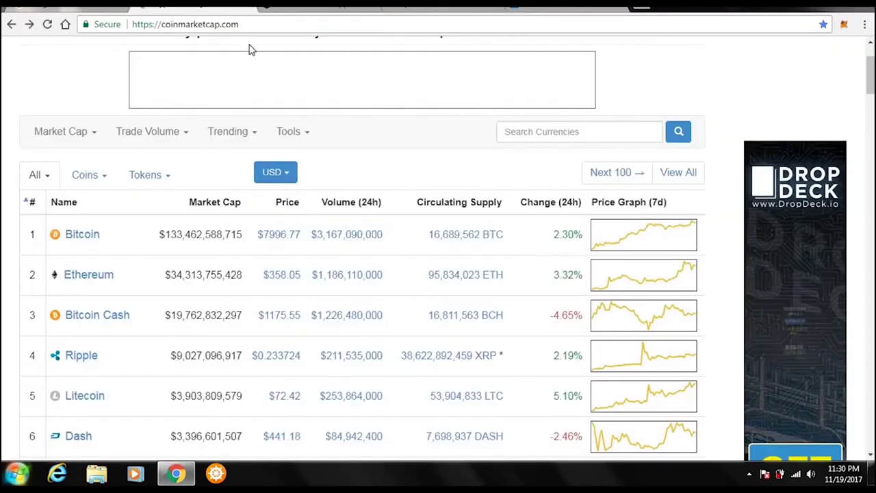
Search CoinMarketCap for 'bnb', open the Binance Coin (BNB) page, then switch browser tabs.
click(627, 132)
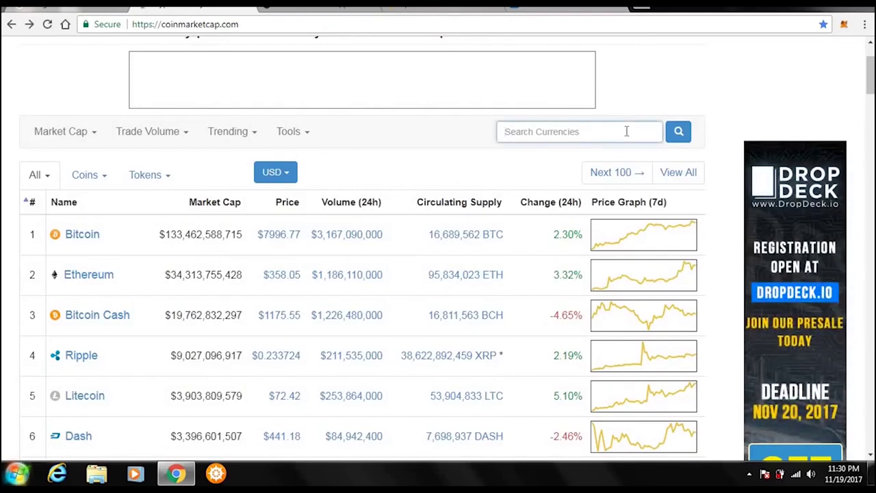
text(bnb)
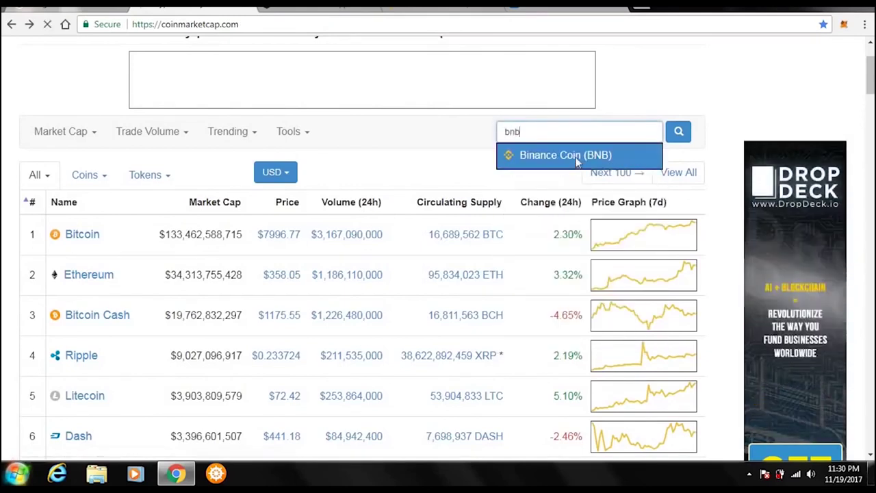
click(577, 150)
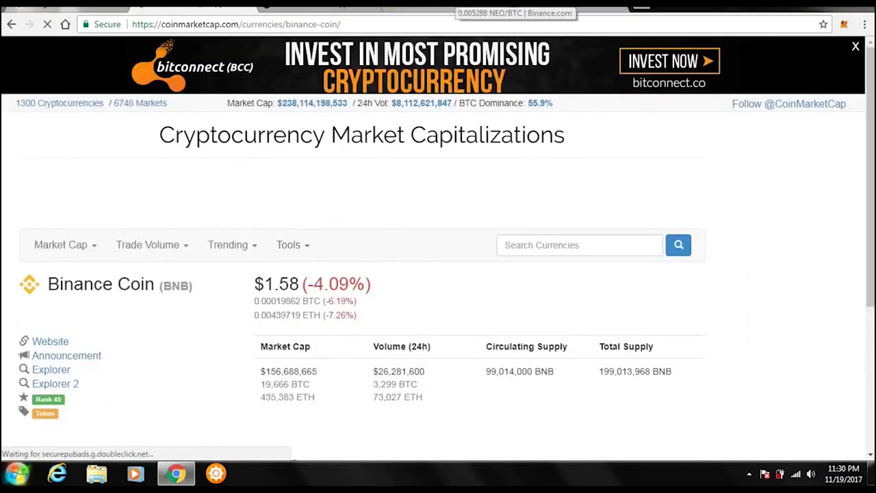
click(466, 7)
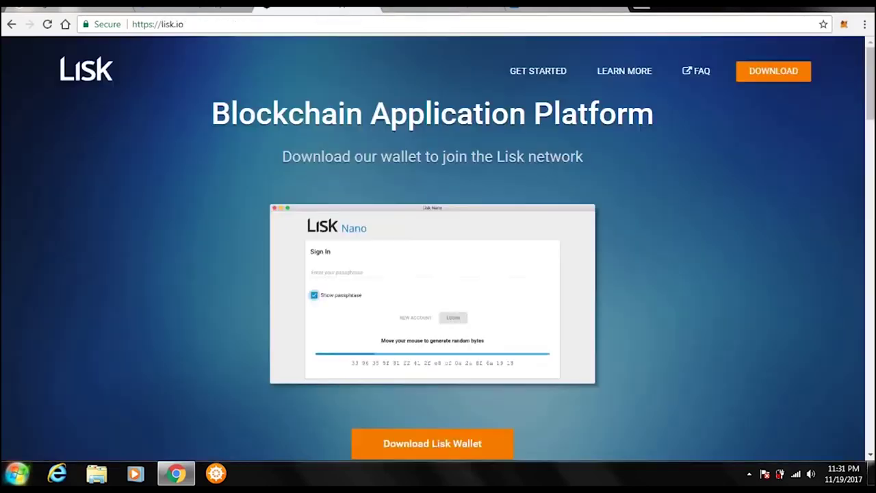
Go back to the CoinMarketCap Binance Coin (BNB) tab with Ctrl+Shift+Tab.
key(ctrl+shift+Tab)
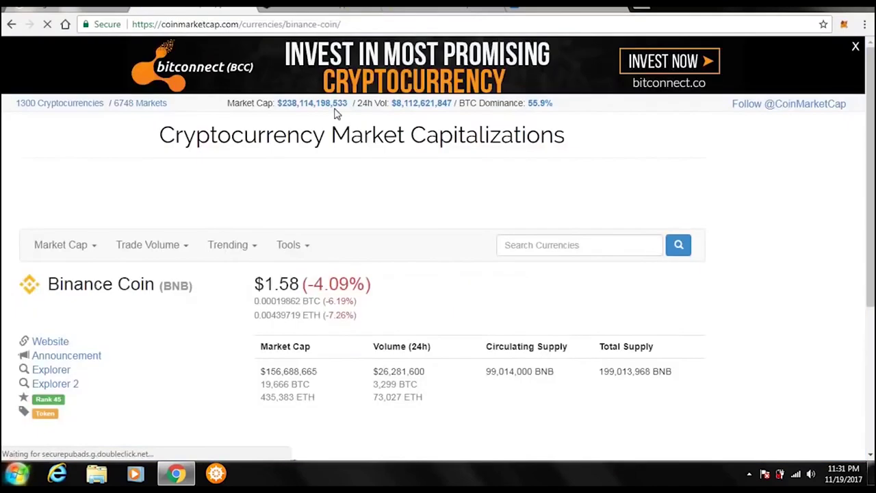